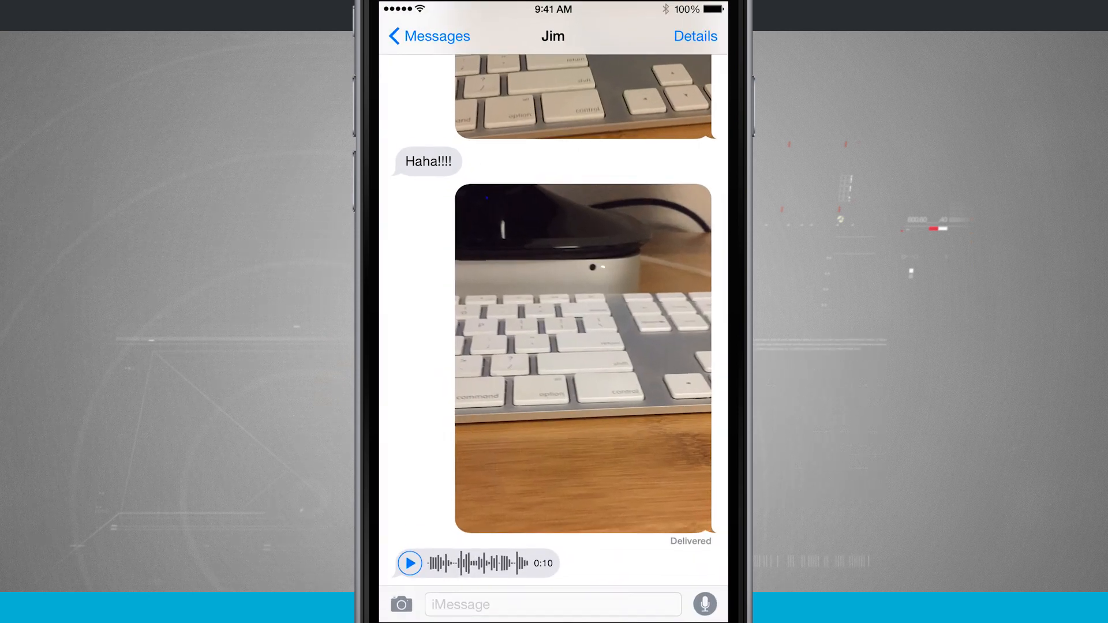
Send my current location from the conversation's Details screen as a map pin.
left_click(695, 36)
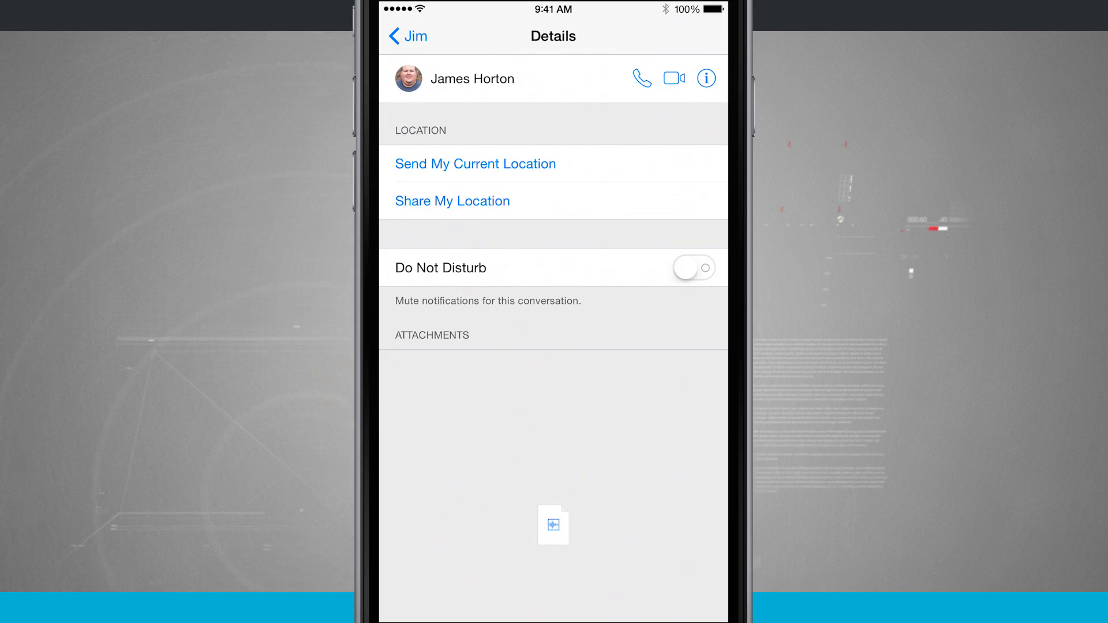
left_click(476, 164)
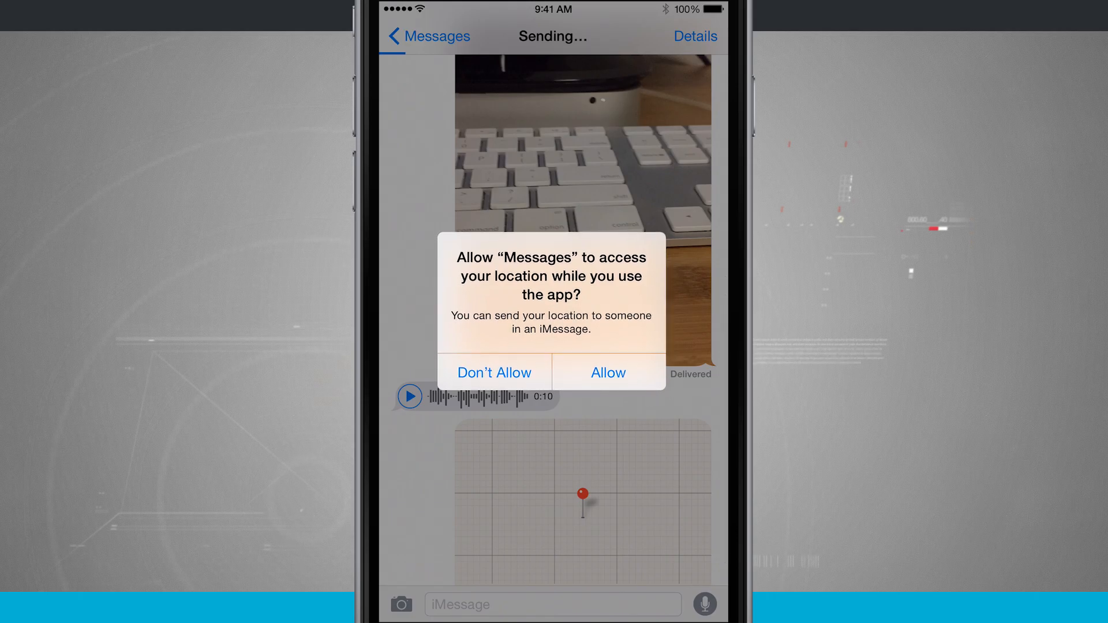
Allow Messages to access my location so the pin shows my real position.
left_click(611, 373)
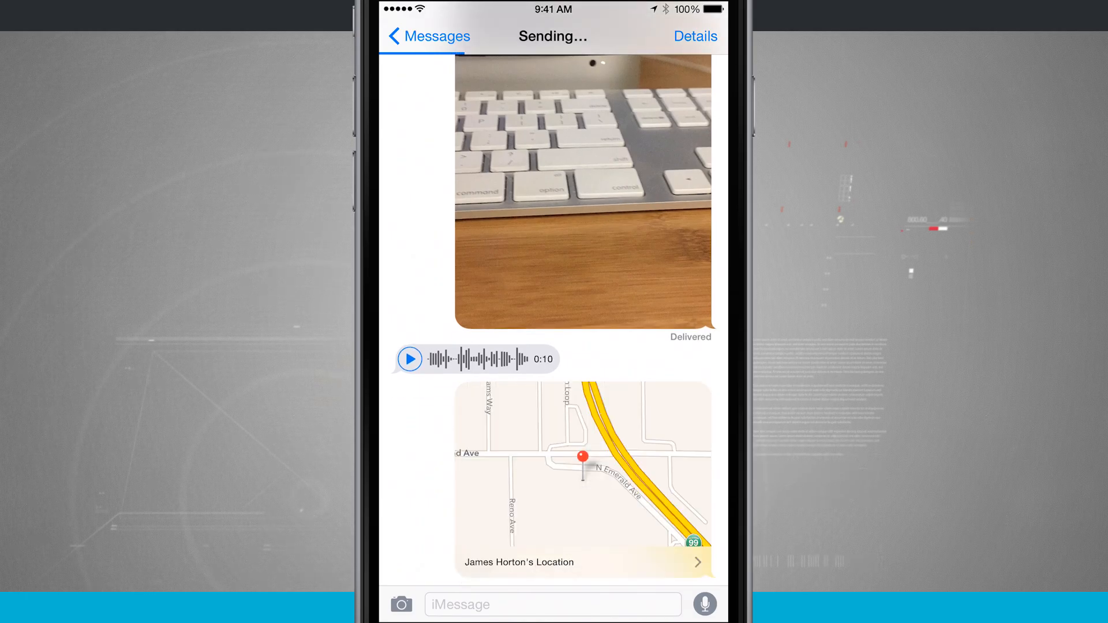
left_click(583, 476)
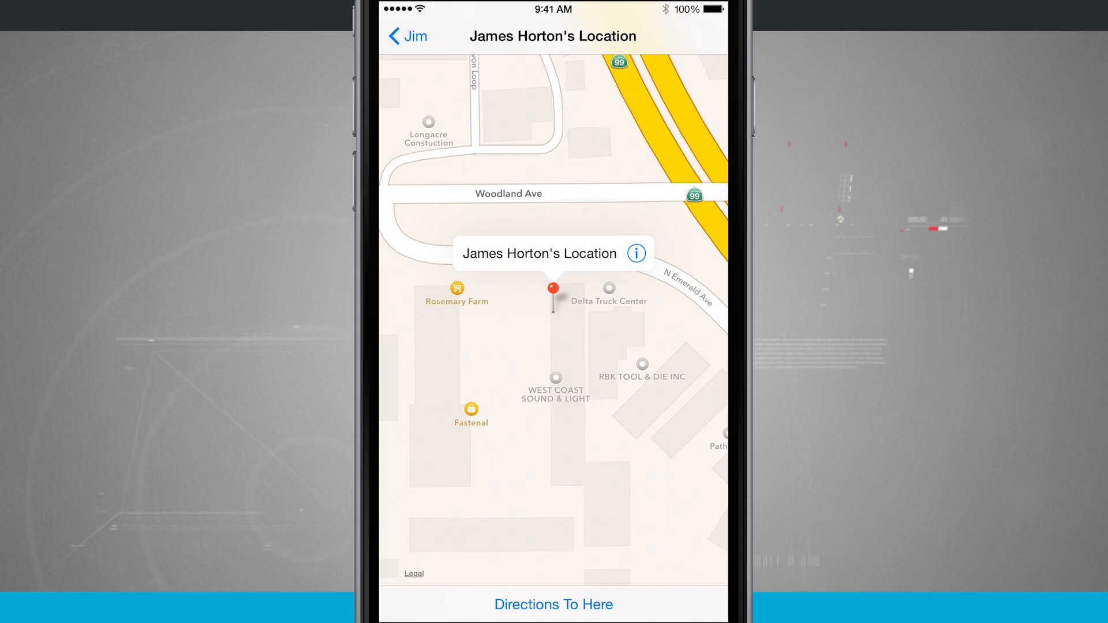
left_click(407, 36)
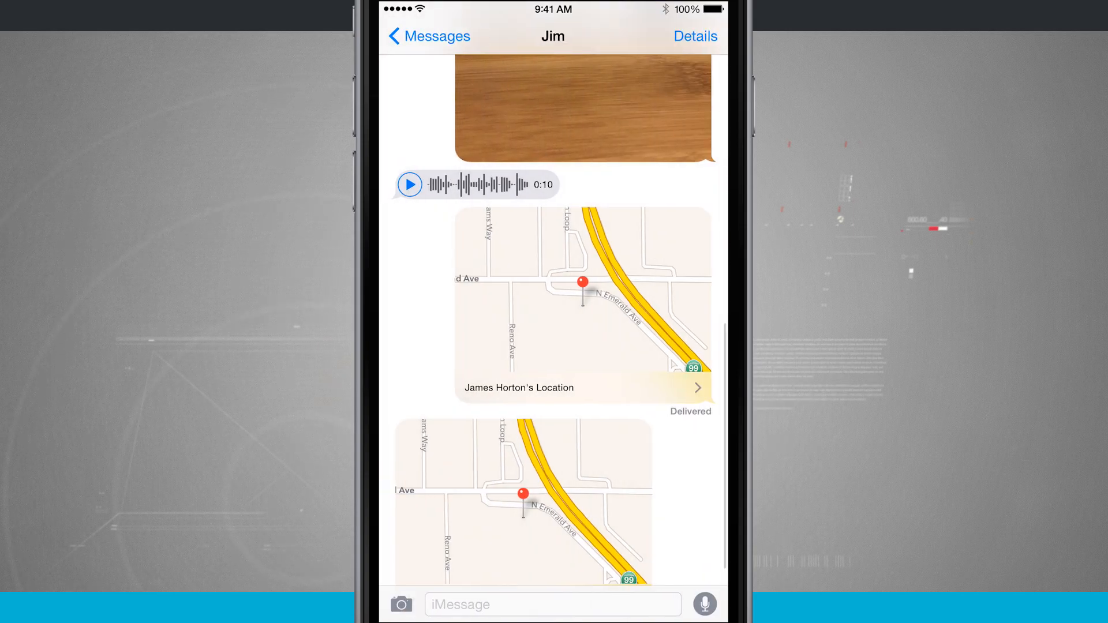
Start sharing my live location with Jim for one hour from the Details screen.
left_click(697, 35)
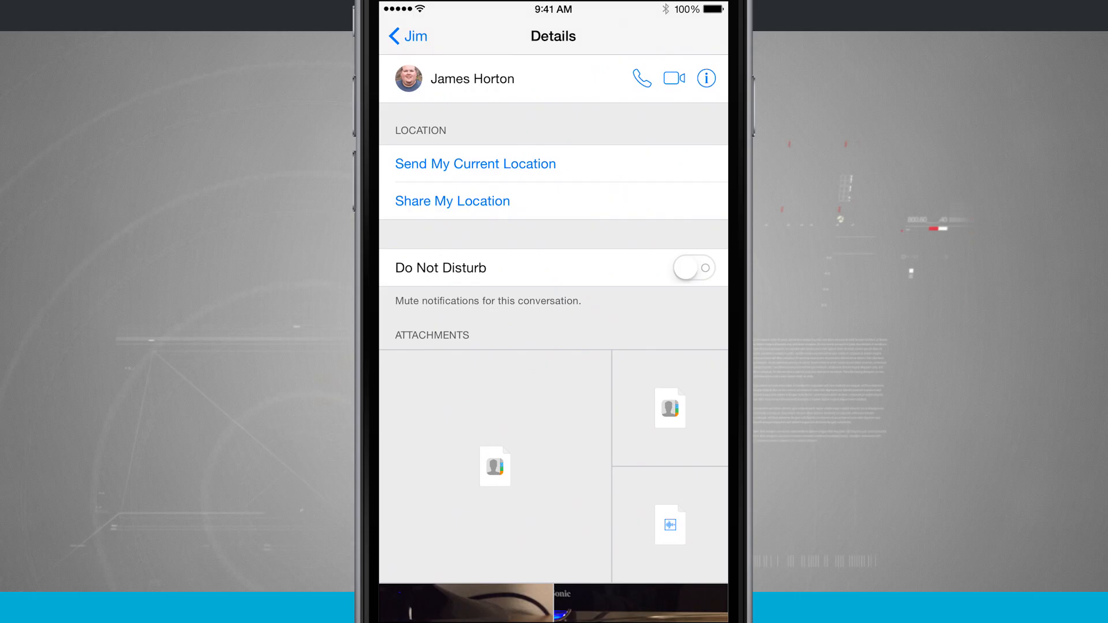
left_click(452, 201)
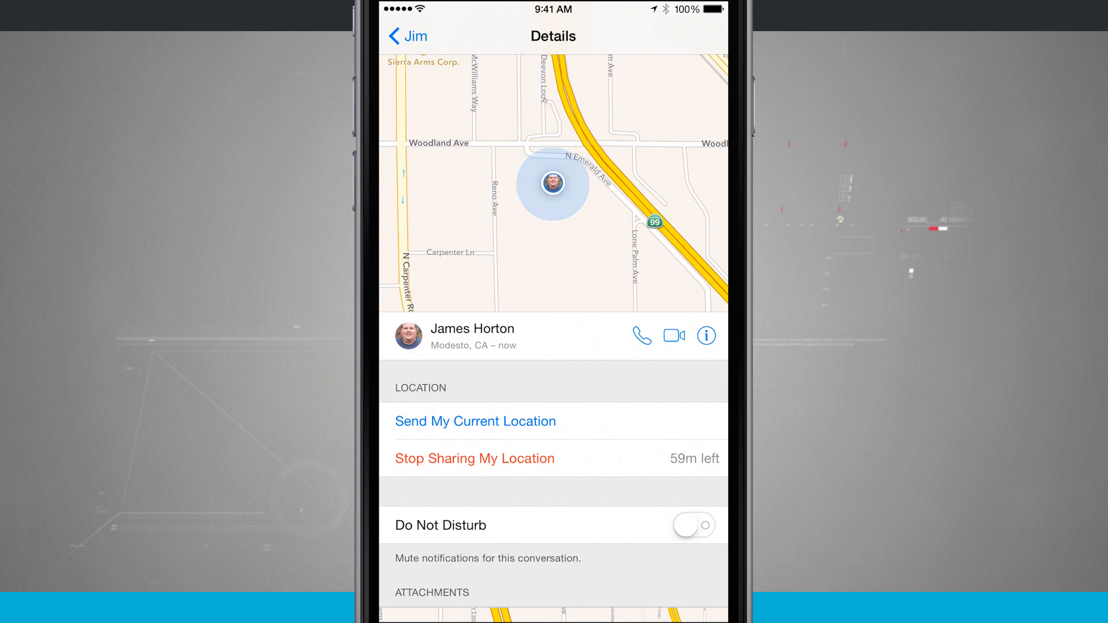
Stop sharing my location, confirm, and return to Details where sharing is offered again.
left_click(474, 458)
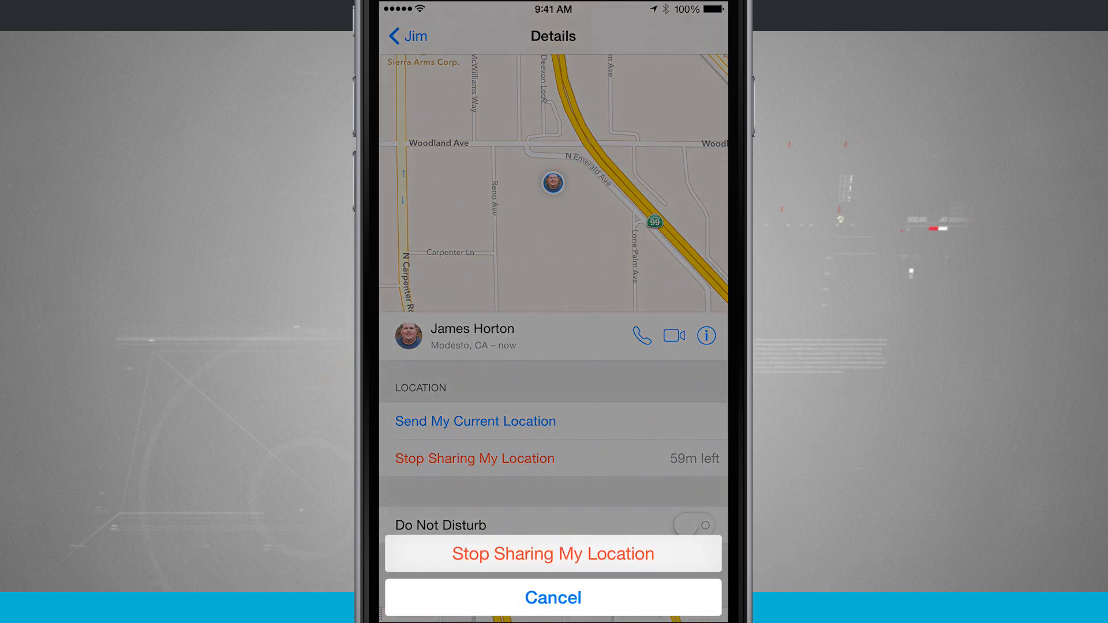
left_click(553, 554)
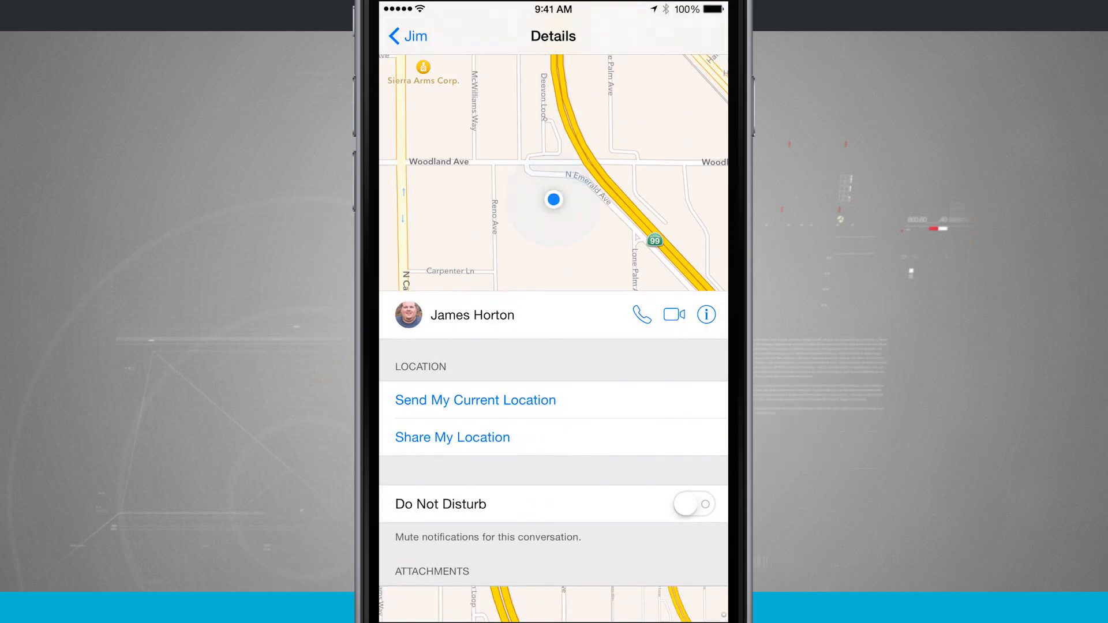
scroll(553, 347, "down", 5)
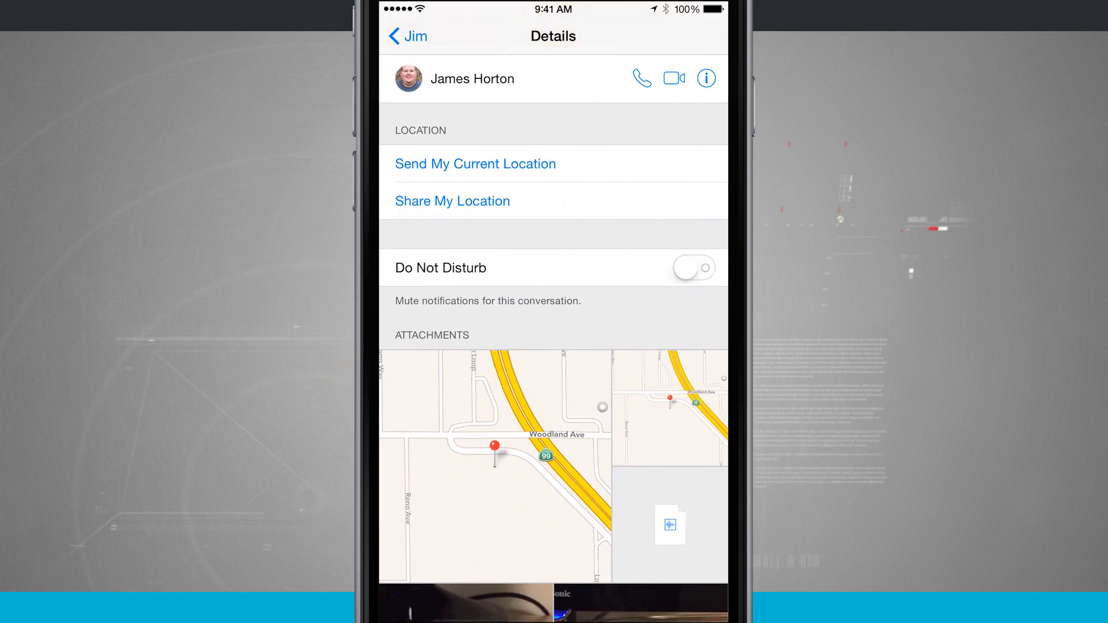
left_click(407, 35)
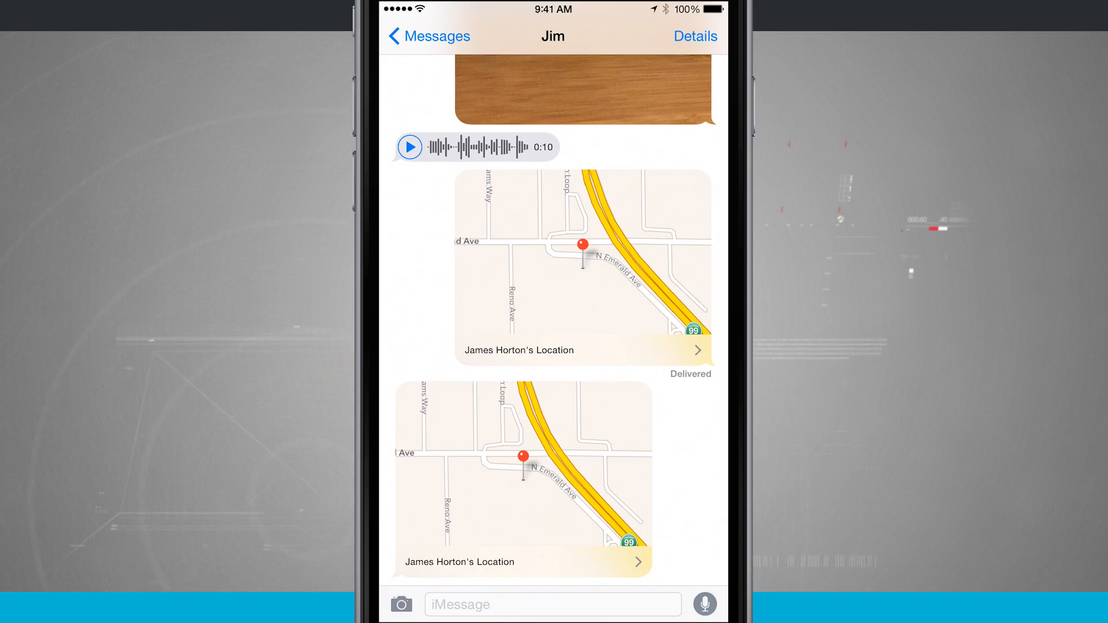
left_click(695, 36)
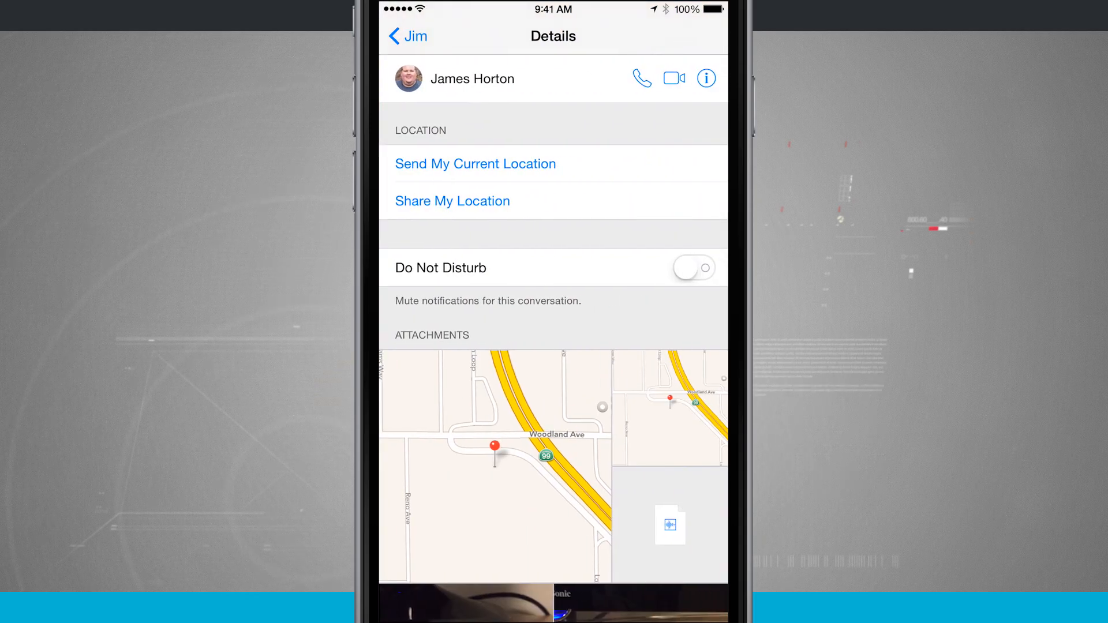